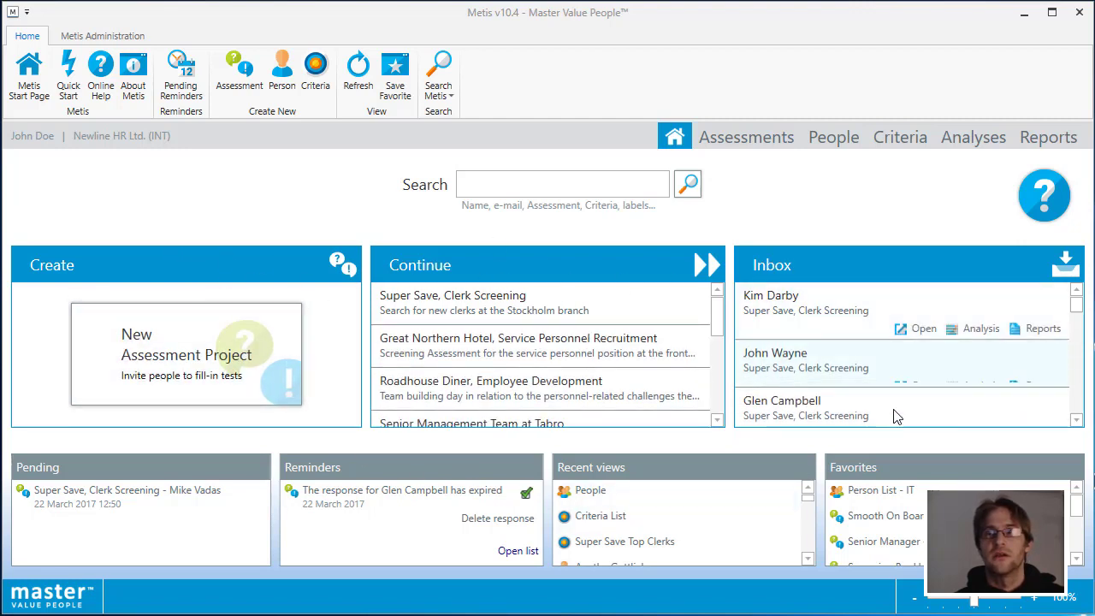
Look over the start page's search field, the recent assessment projects under Continue, and the responses in the Inbox.
click(552, 181)
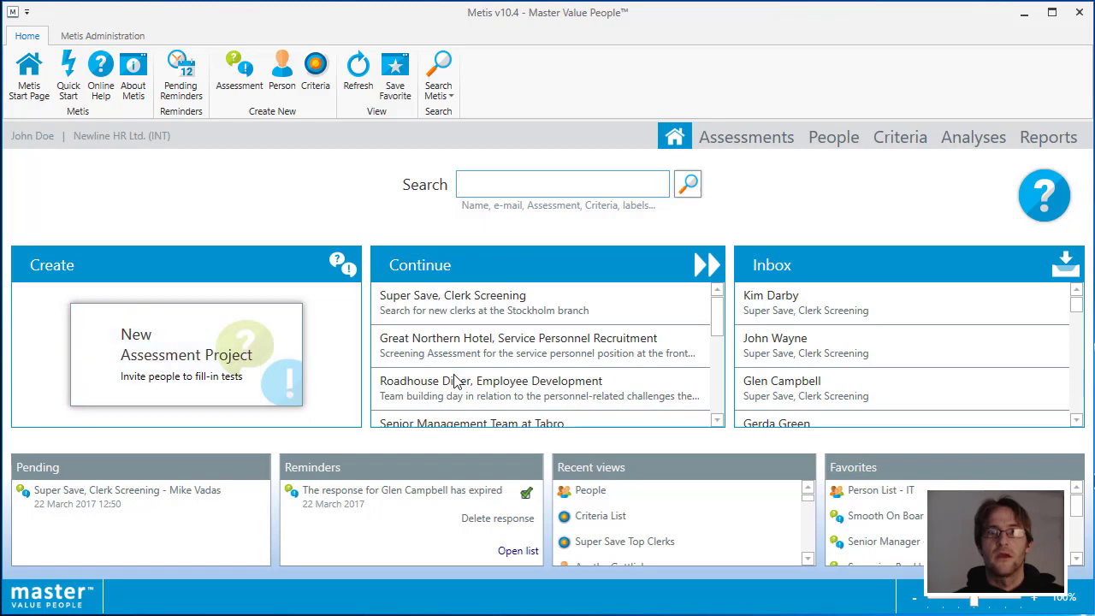
scroll(550, 334, down, 3)
scroll(552, 335, up, 5)
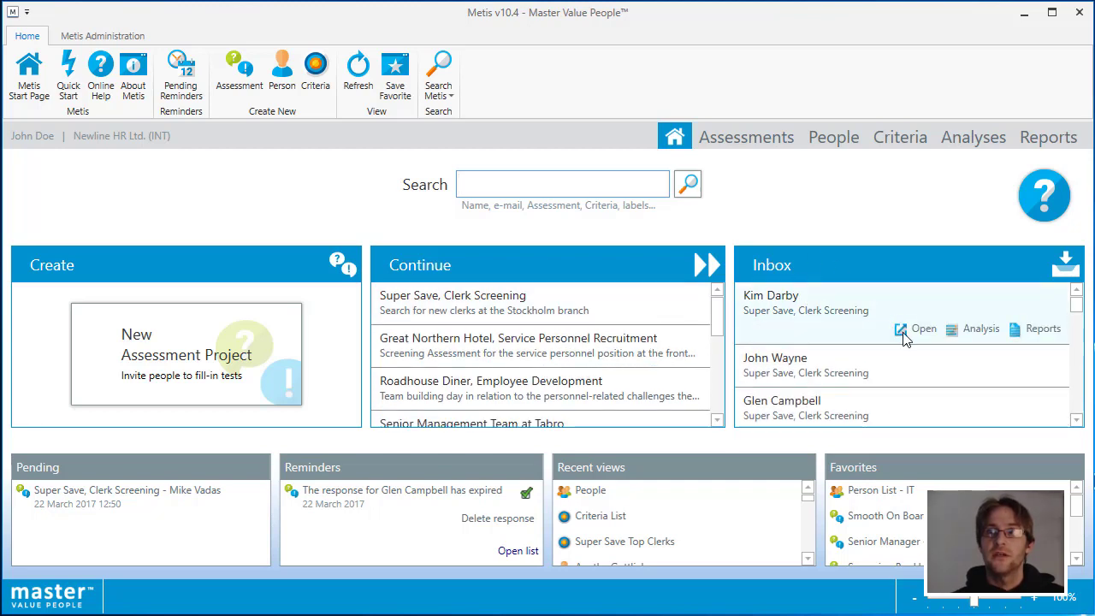
scroll(903, 341, down, 1)
scroll(907, 344, down, 4)
scroll(907, 344, up, 6)
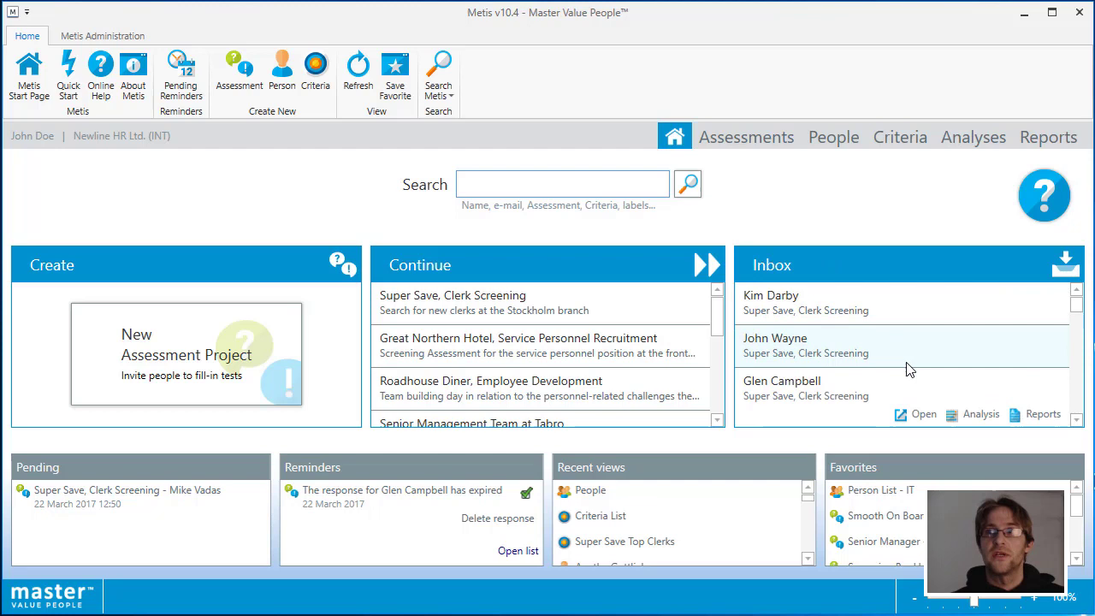
mouse_move(895, 298)
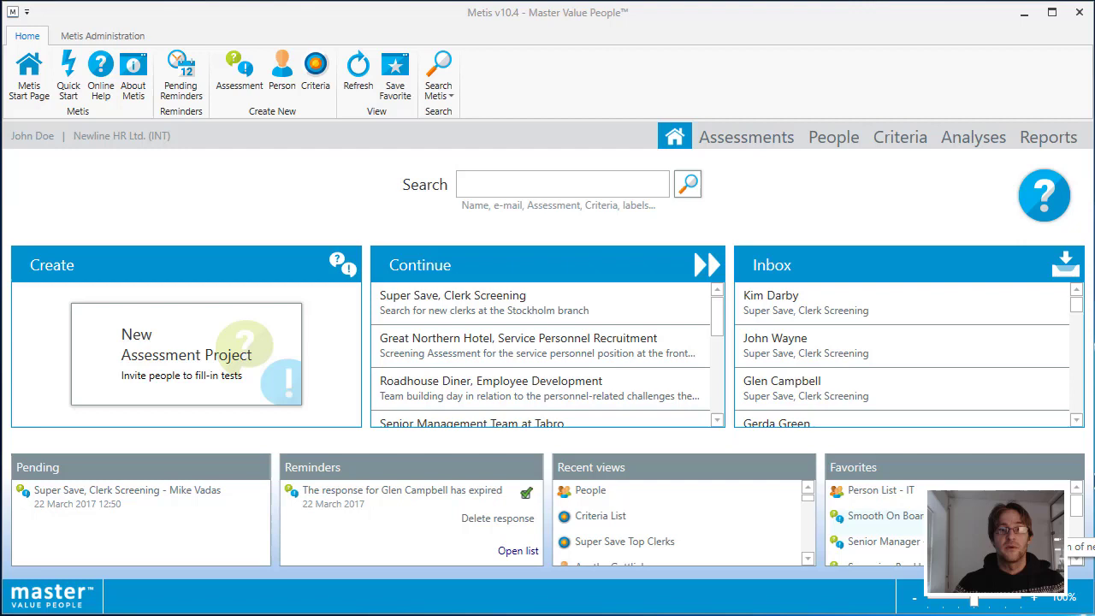
click(534, 183)
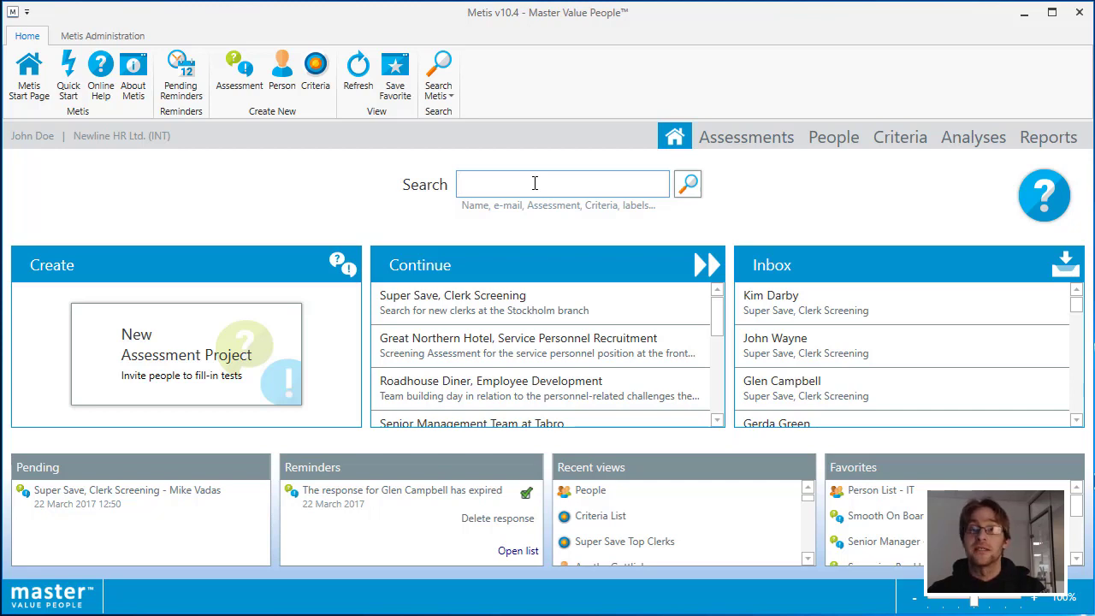
mouse_move(827, 311)
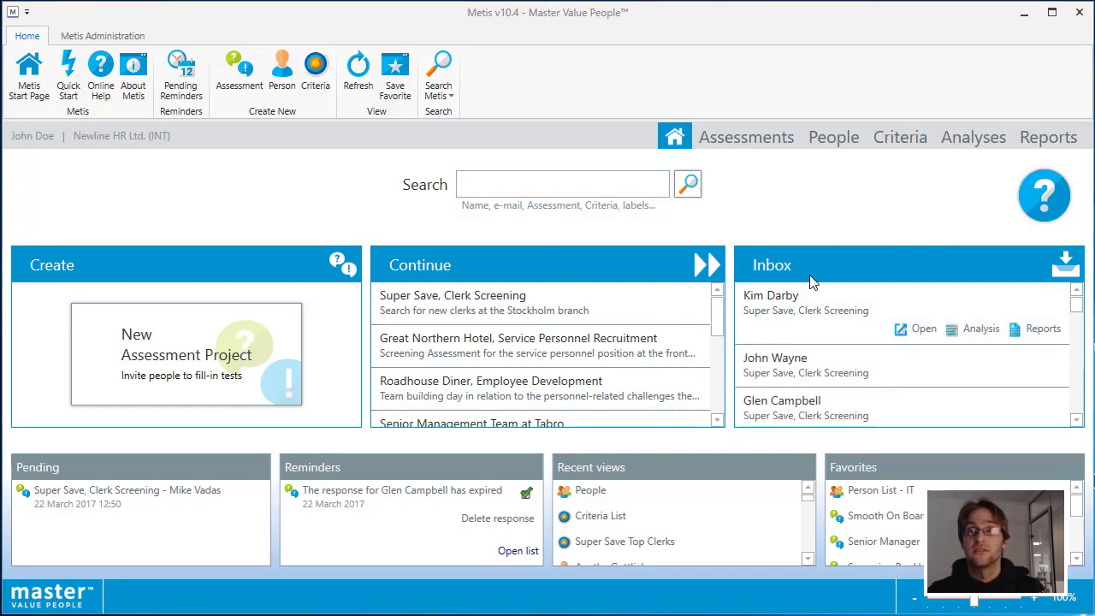
Check the test, respondent and completed-response indicators on the Super Save, Clerk Screening card in the assessments list, and open that assessment.
click(765, 145)
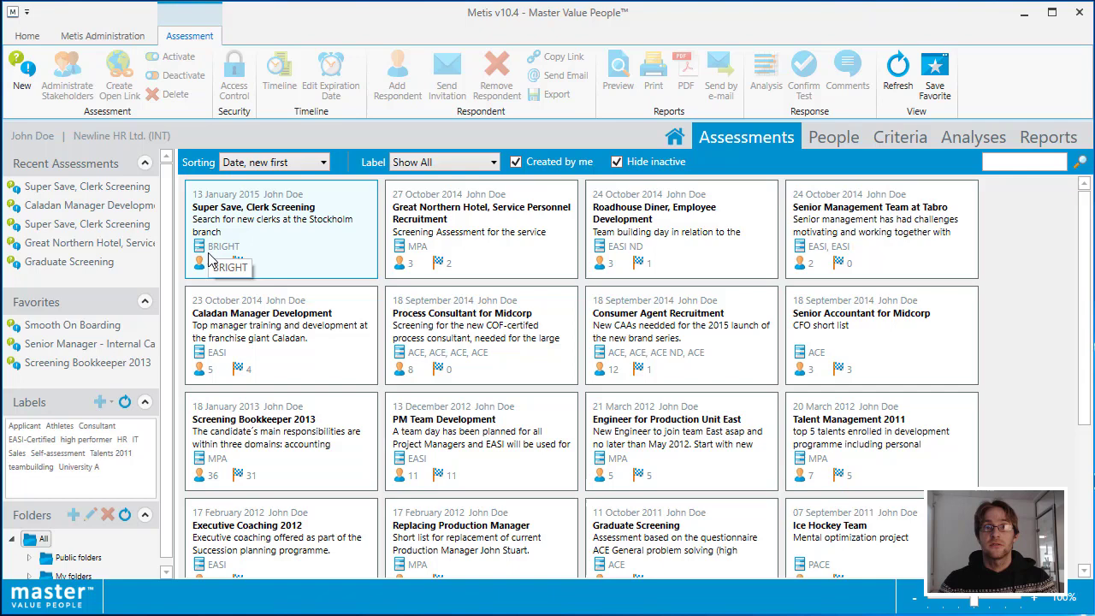
mouse_move(201, 268)
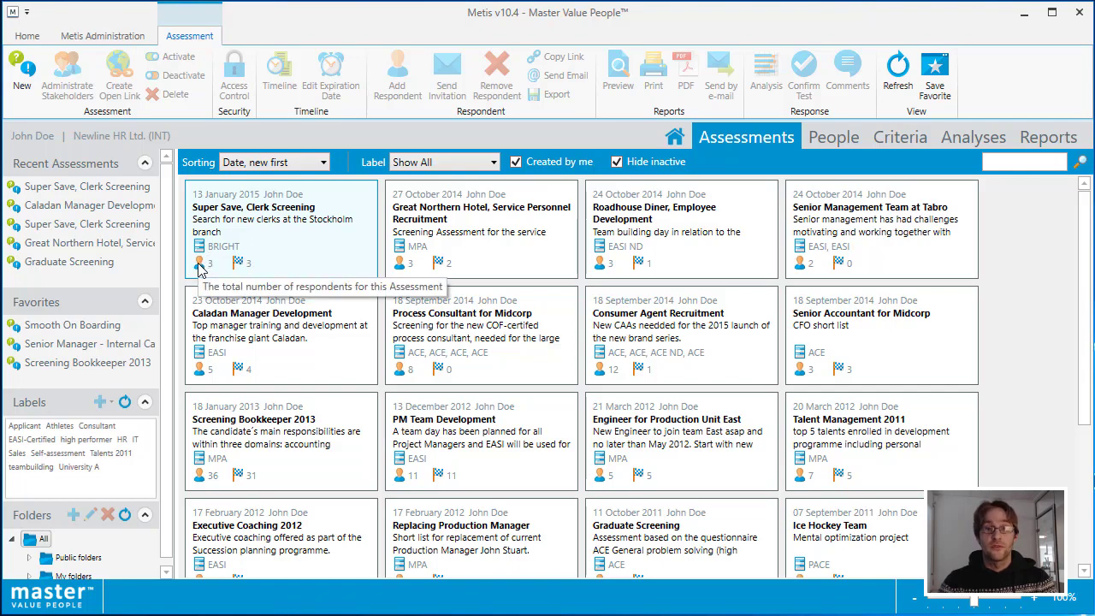
mouse_move(241, 268)
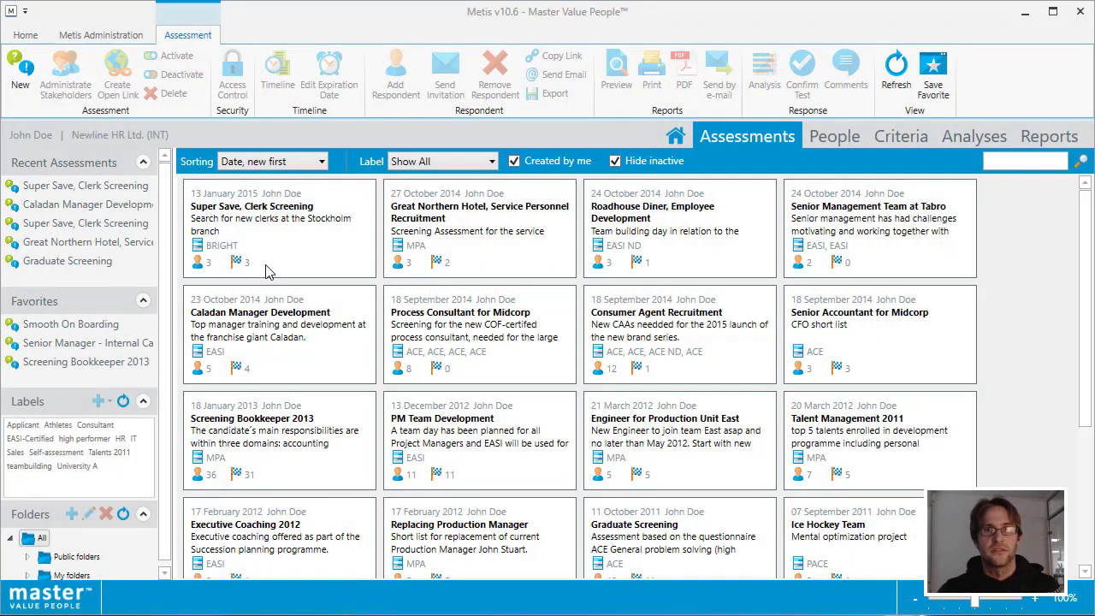
double_click(265, 267)
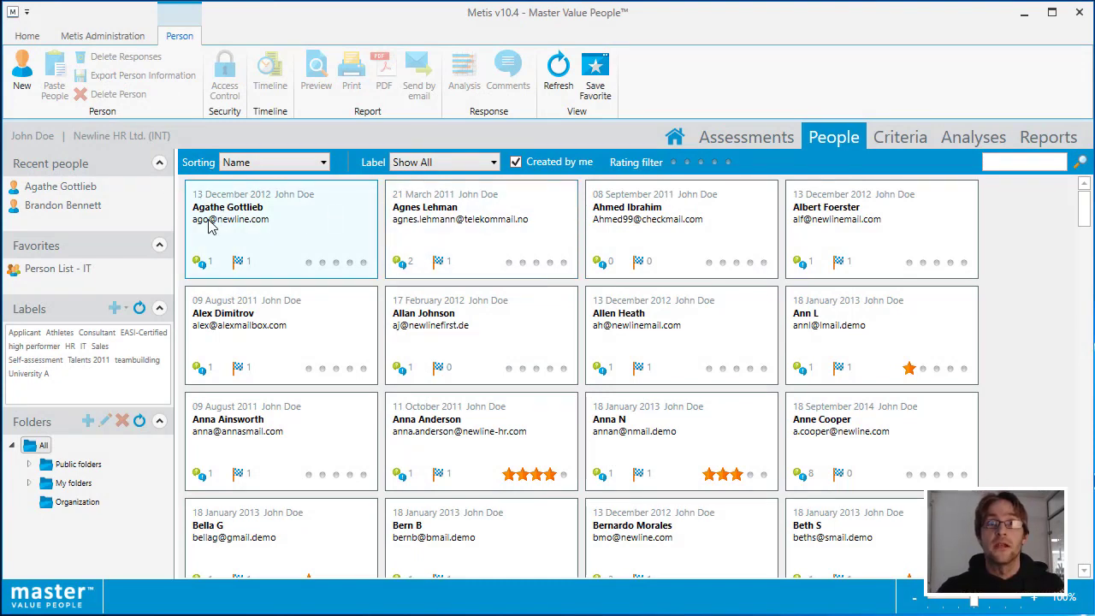
Check the assessment, response and rating indicators in the people list and open the first person's record.
mouse_move(202, 269)
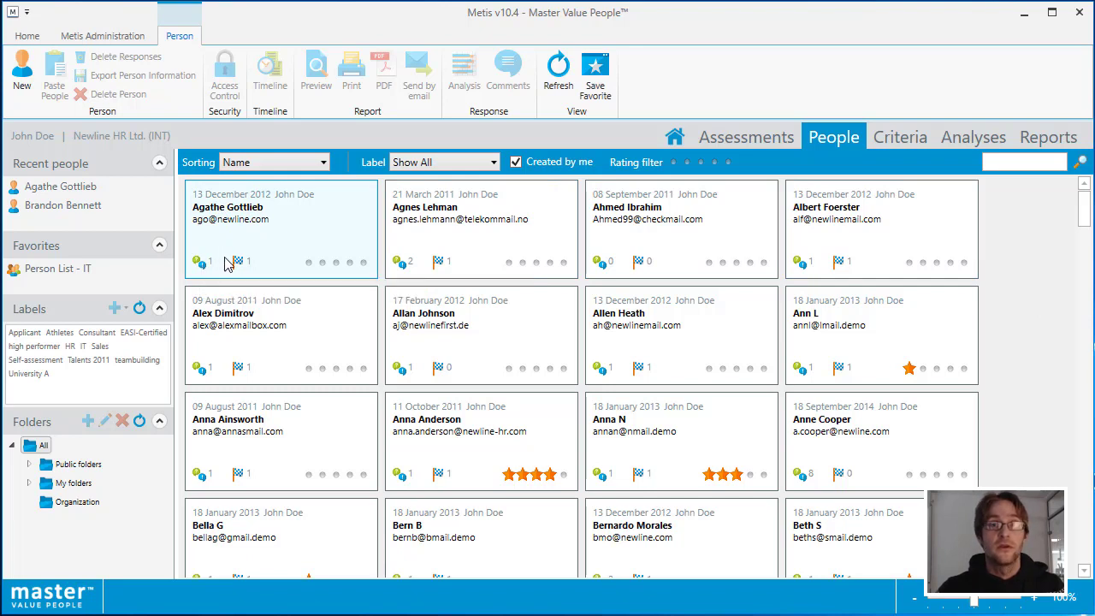
mouse_move(241, 266)
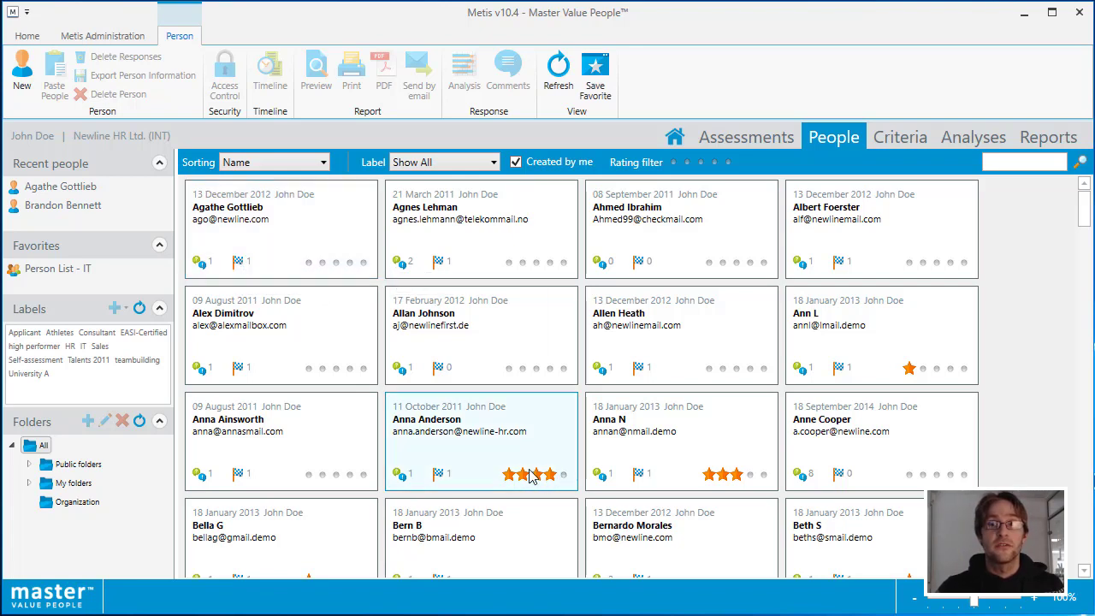
double_click(323, 209)
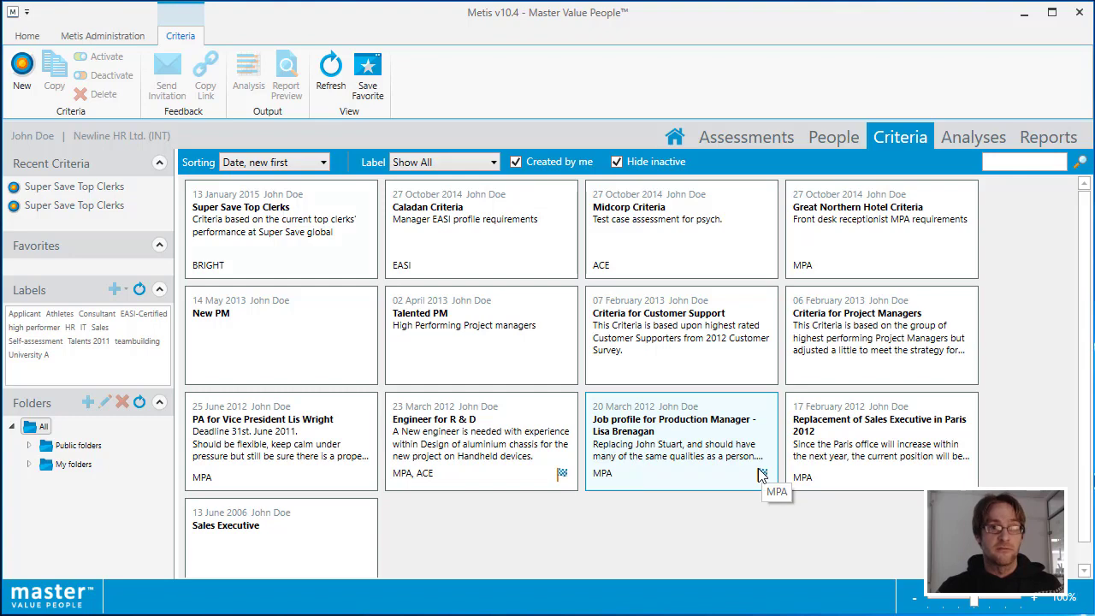
Open the Super Save Top Clerks profile from the criteria list.
click(282, 214)
double_click(282, 213)
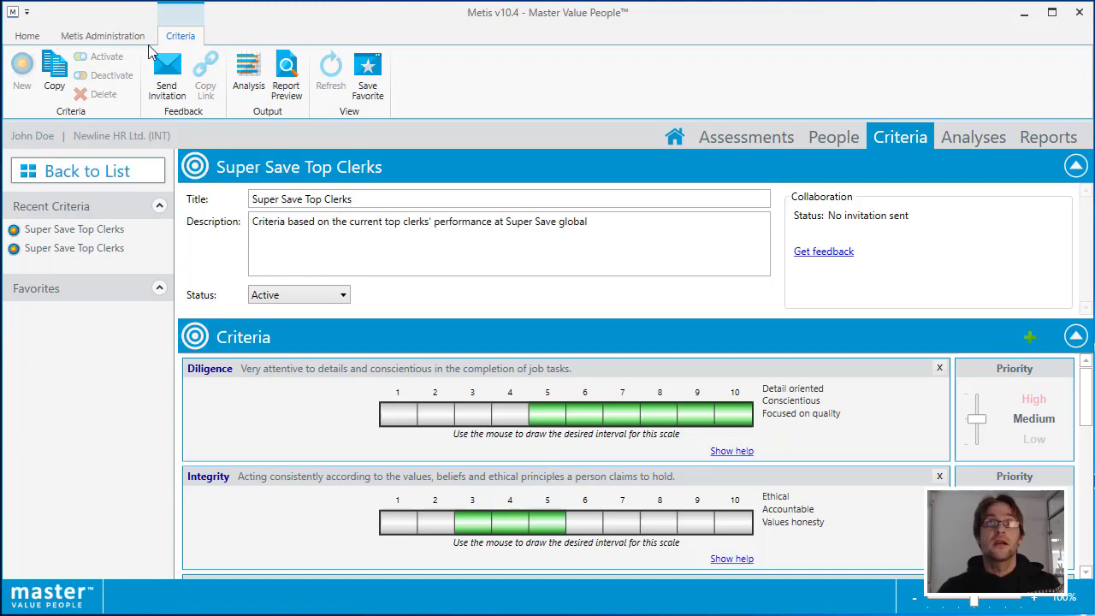
Review the available interface languages and the default norm for each licensed solution in the Metis settings.
click(96, 37)
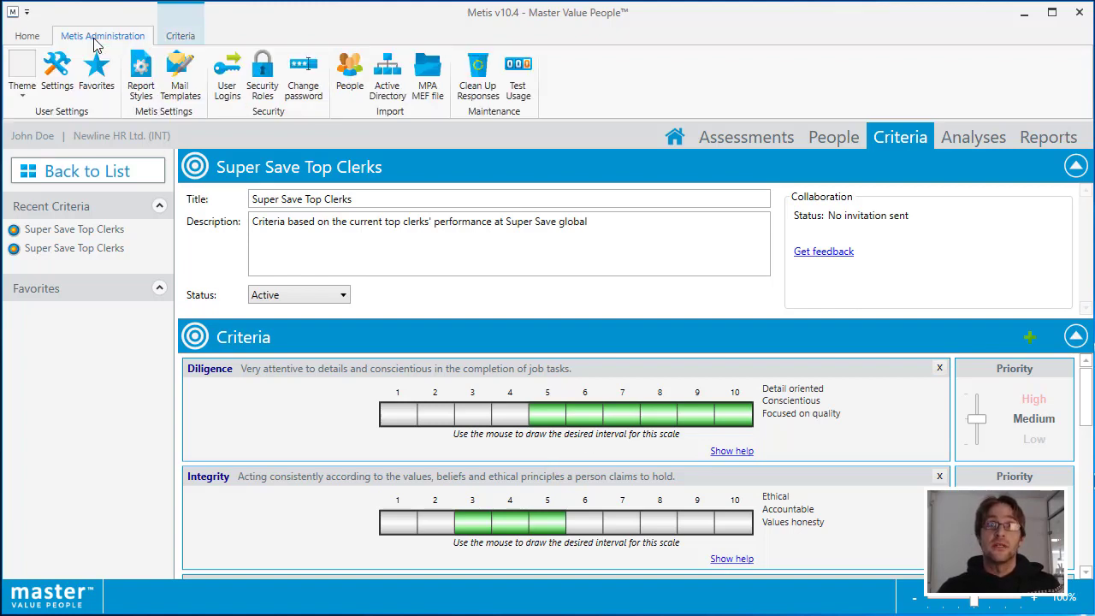
click(57, 75)
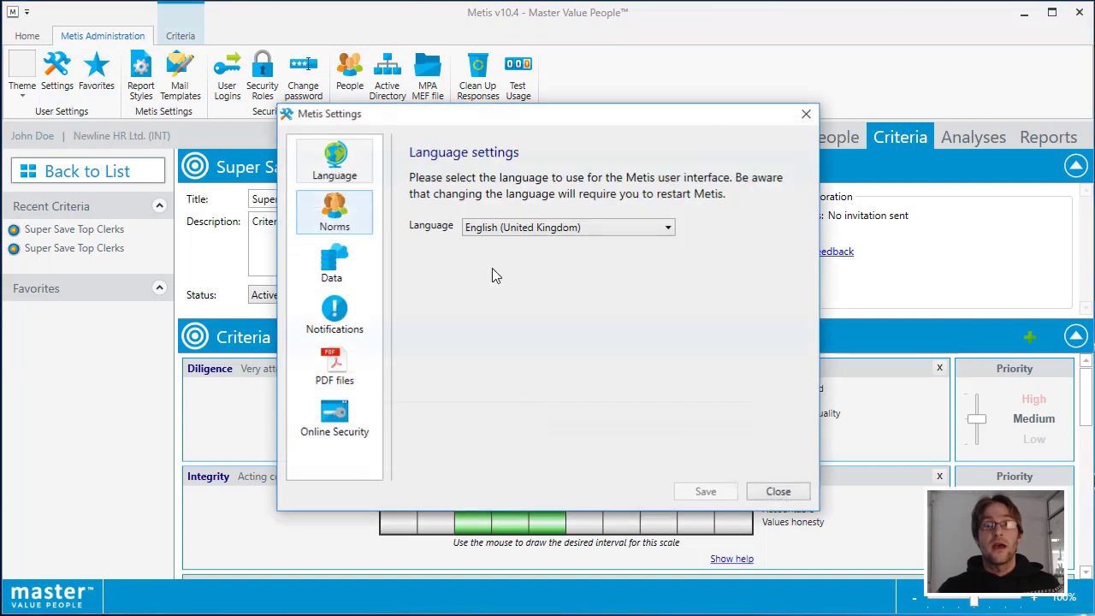
click(653, 229)
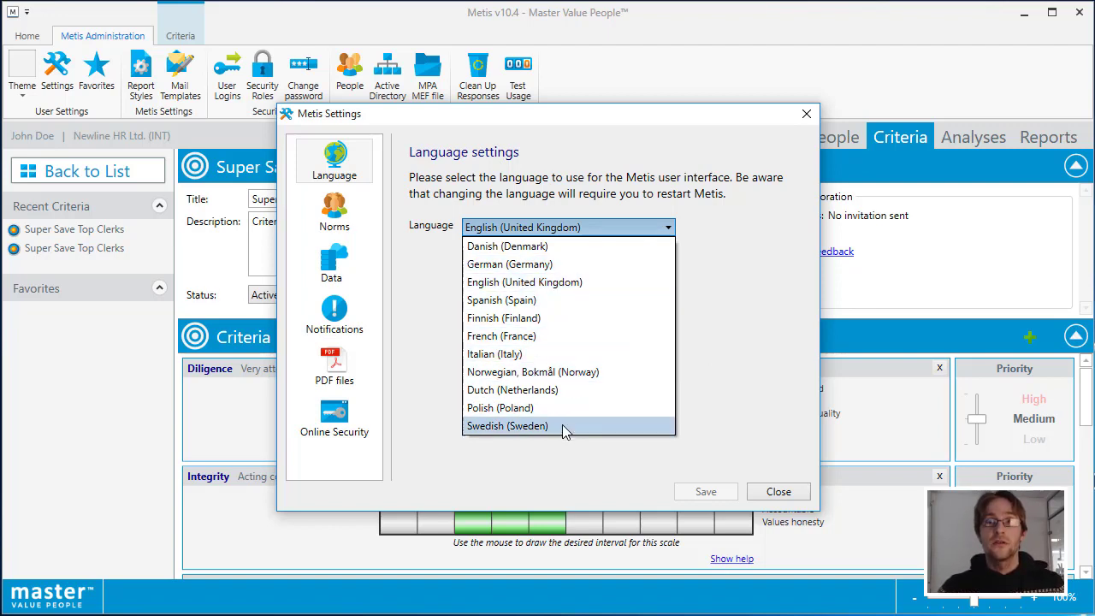
click(597, 181)
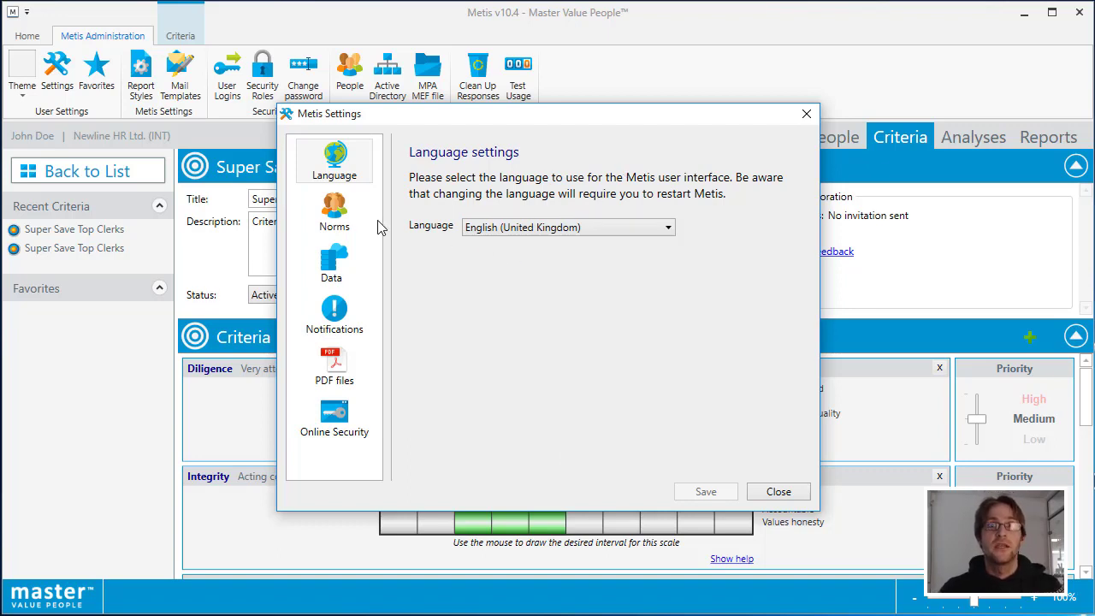
click(339, 216)
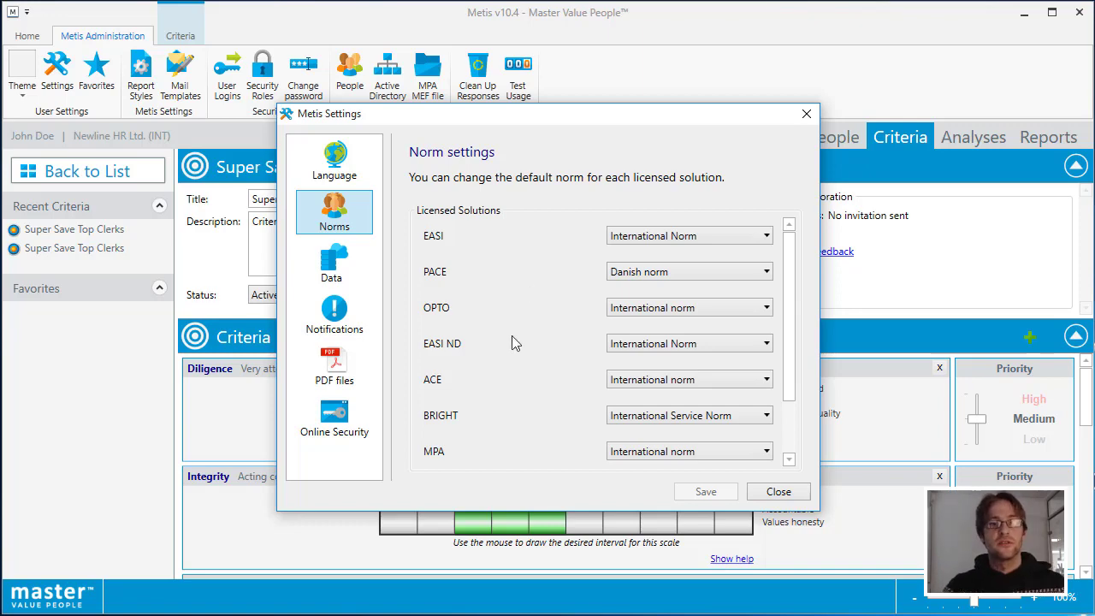
click(675, 347)
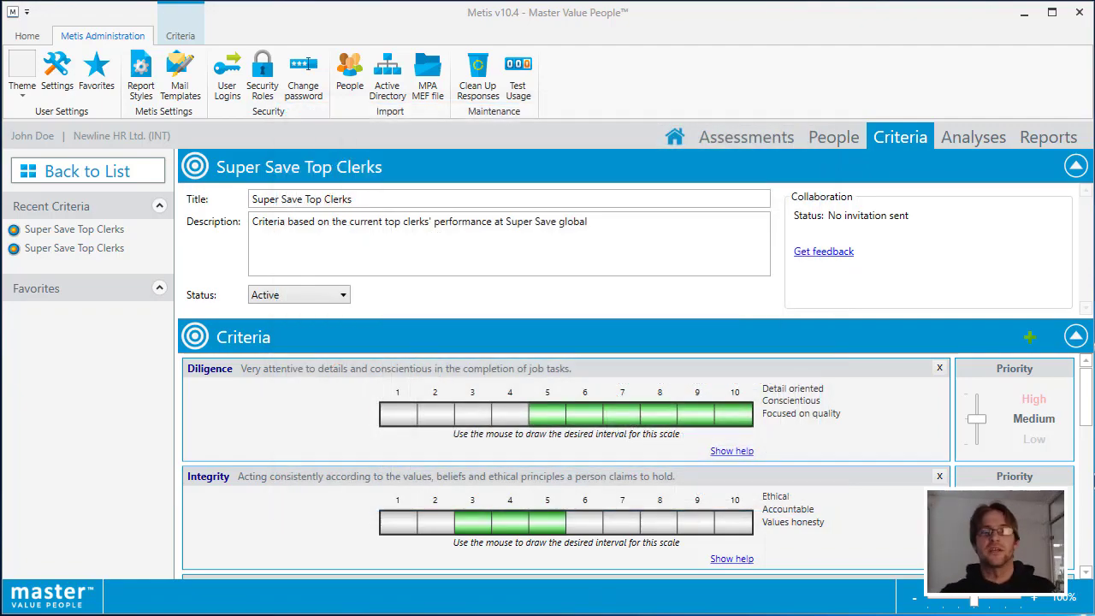
Return to the Super Save, Clerk Screening assessment and select its first and third respondents.
click(757, 140)
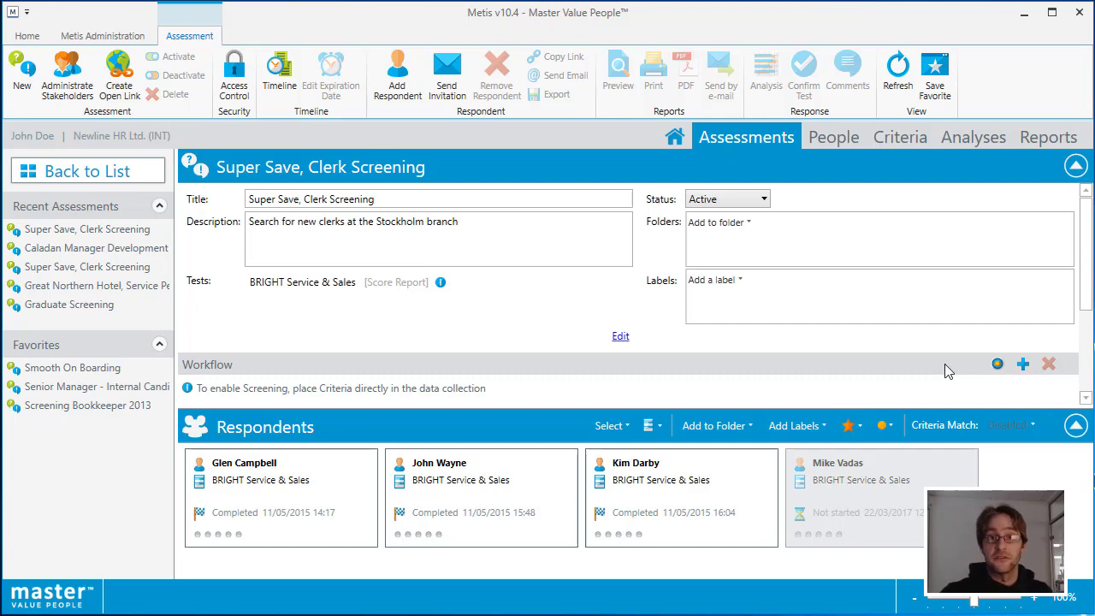
click(738, 146)
click(257, 248)
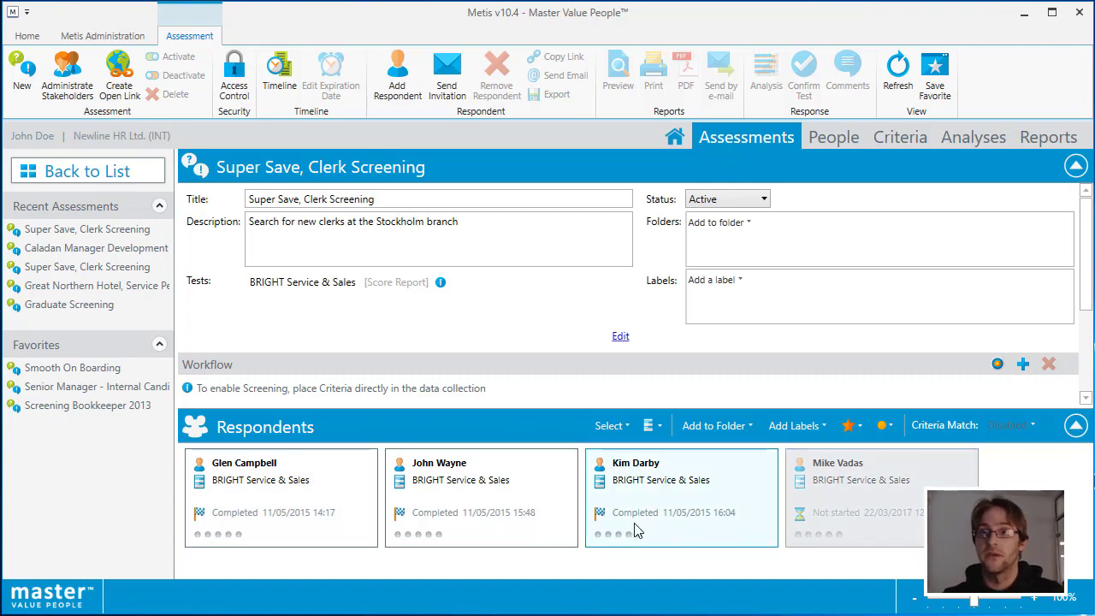
click(708, 524)
click(371, 502)
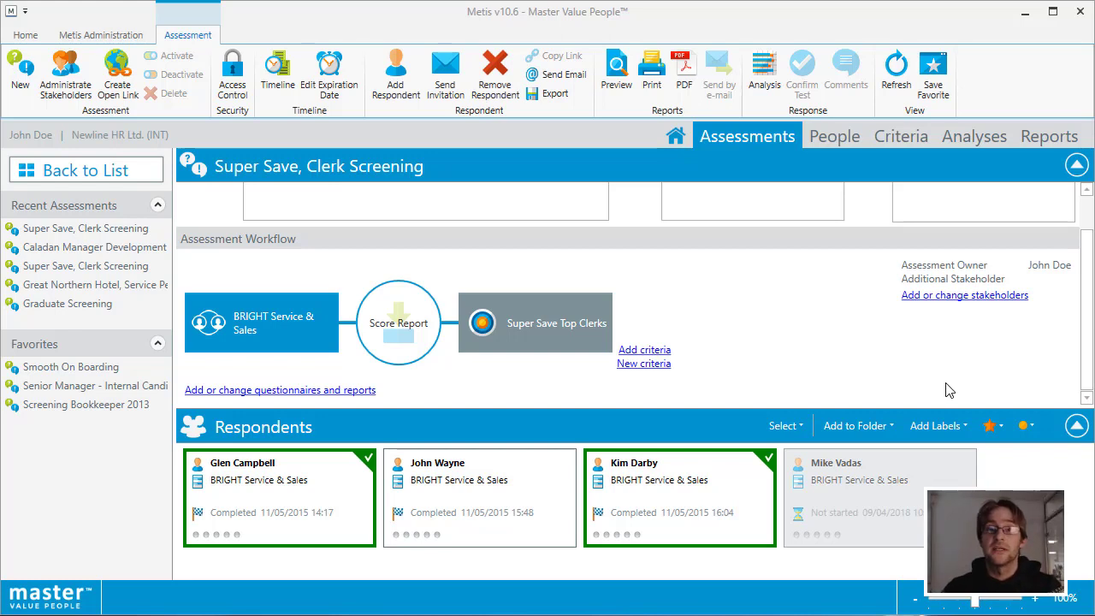
Match the assessment's respondents against the Super Save Top Clerks criteria by match percent.
click(533, 324)
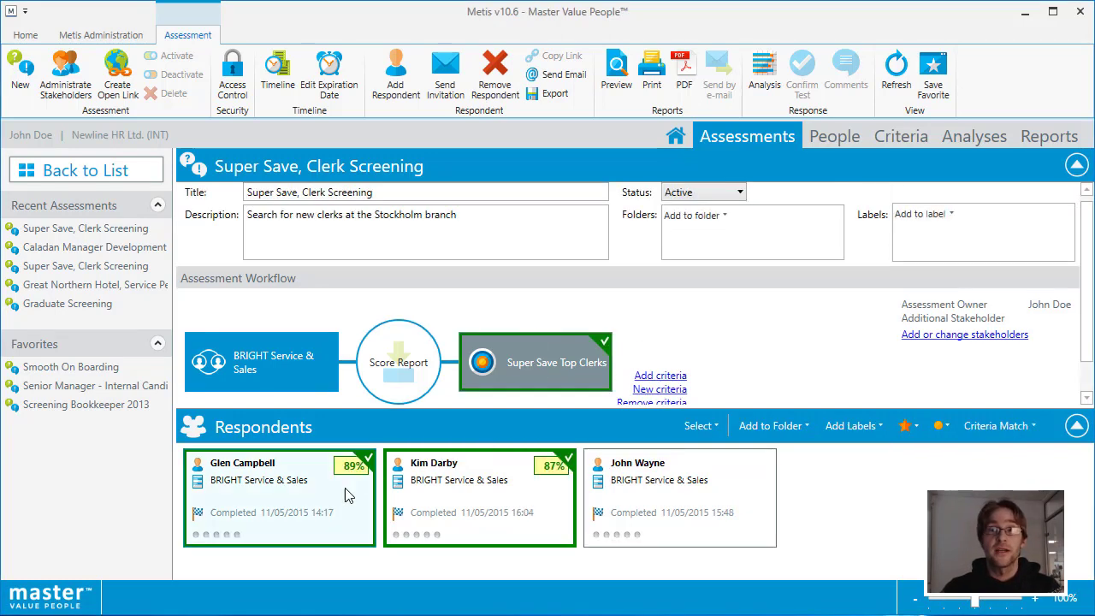
click(996, 425)
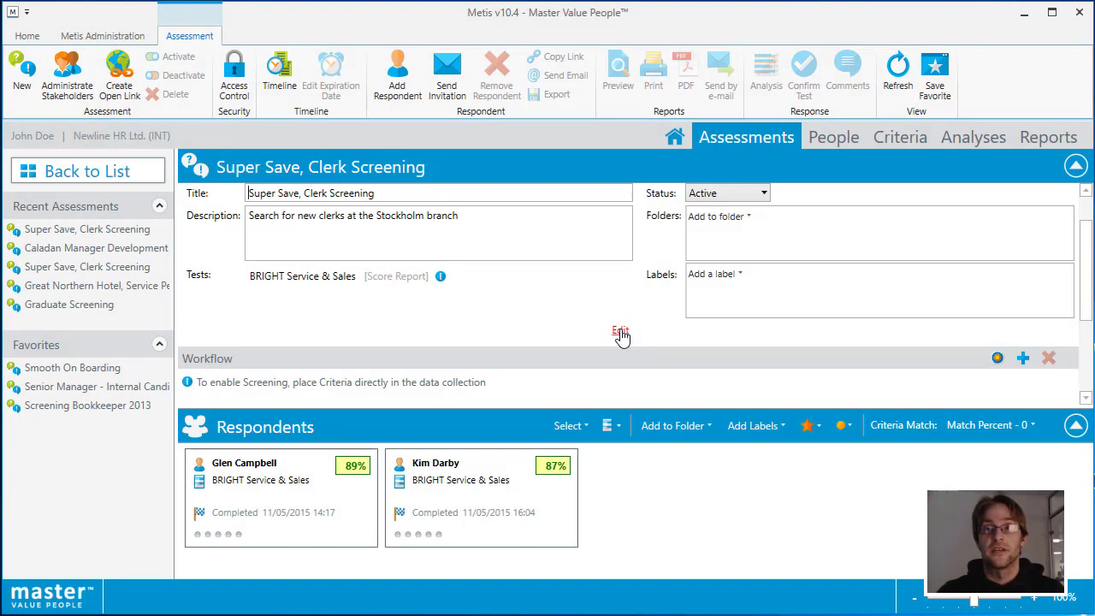
click(620, 333)
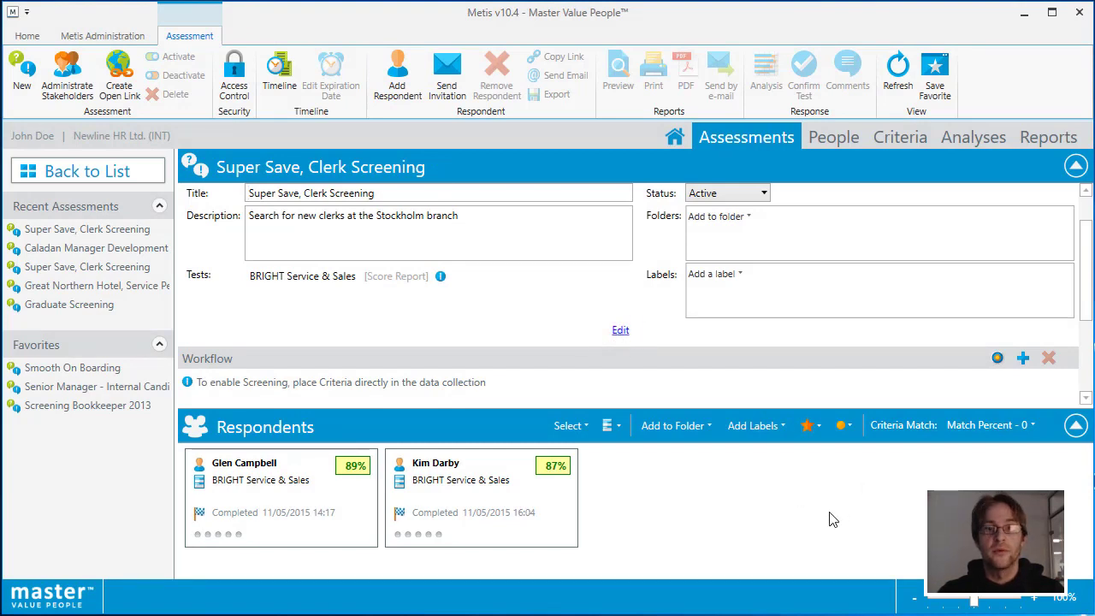
Select both matched respondents and run a Criteria Match analysis on their responses.
click(513, 501)
click(368, 505)
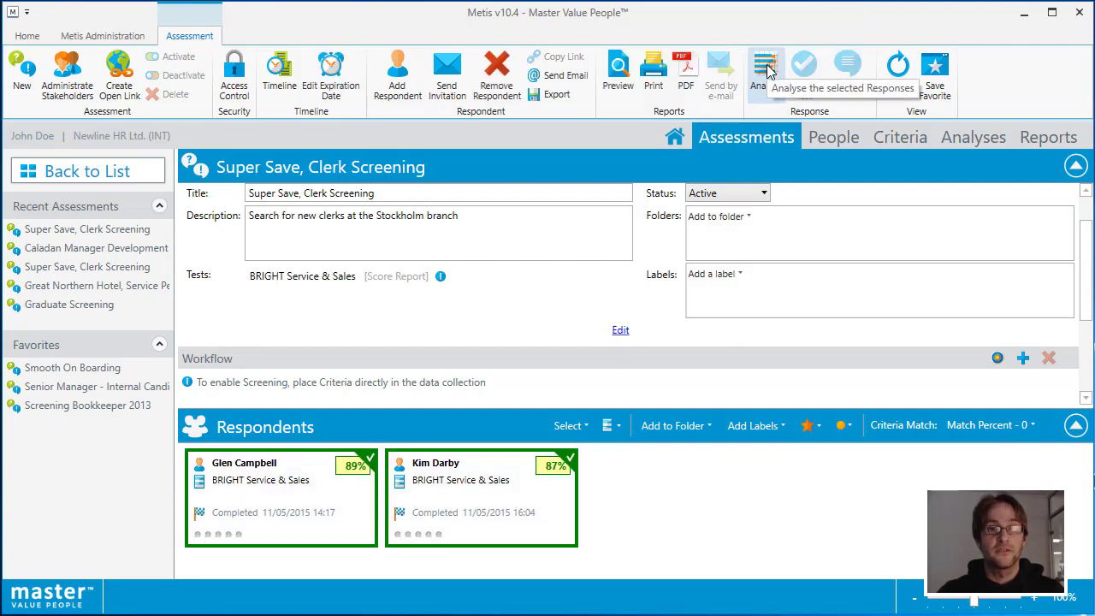
click(971, 141)
click(484, 167)
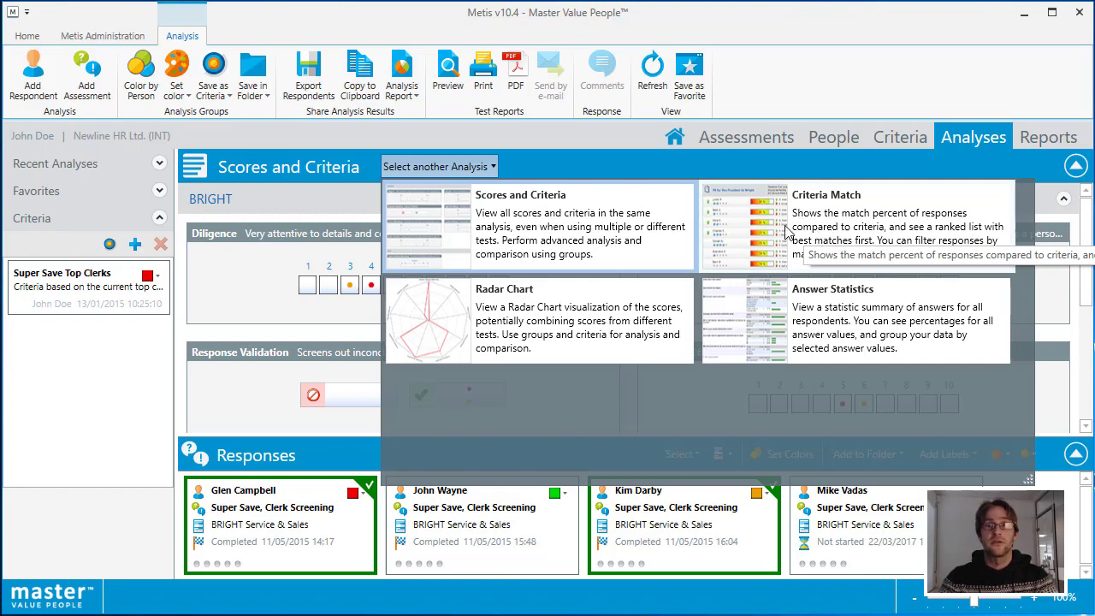
click(819, 238)
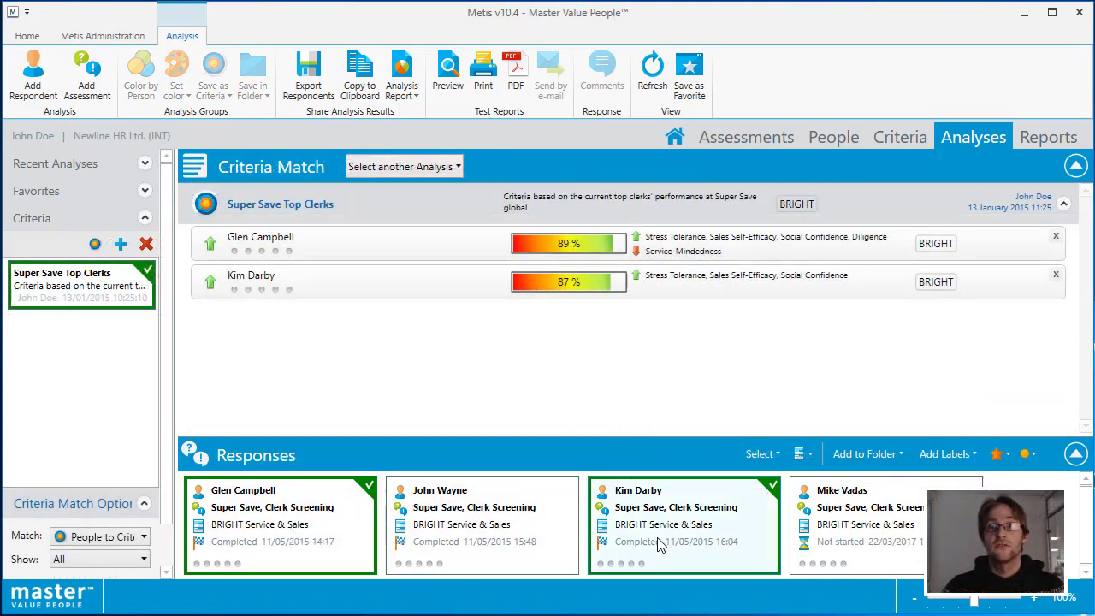
Choose the BRIGHT Interview Guide as the report for the two selected respondents.
click(1048, 136)
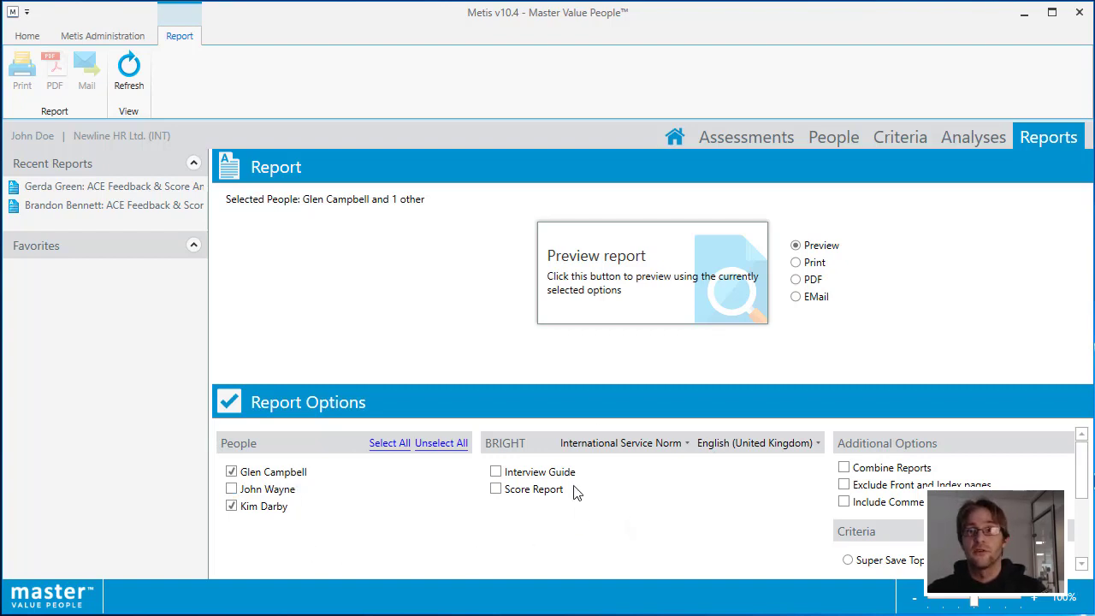
click(532, 479)
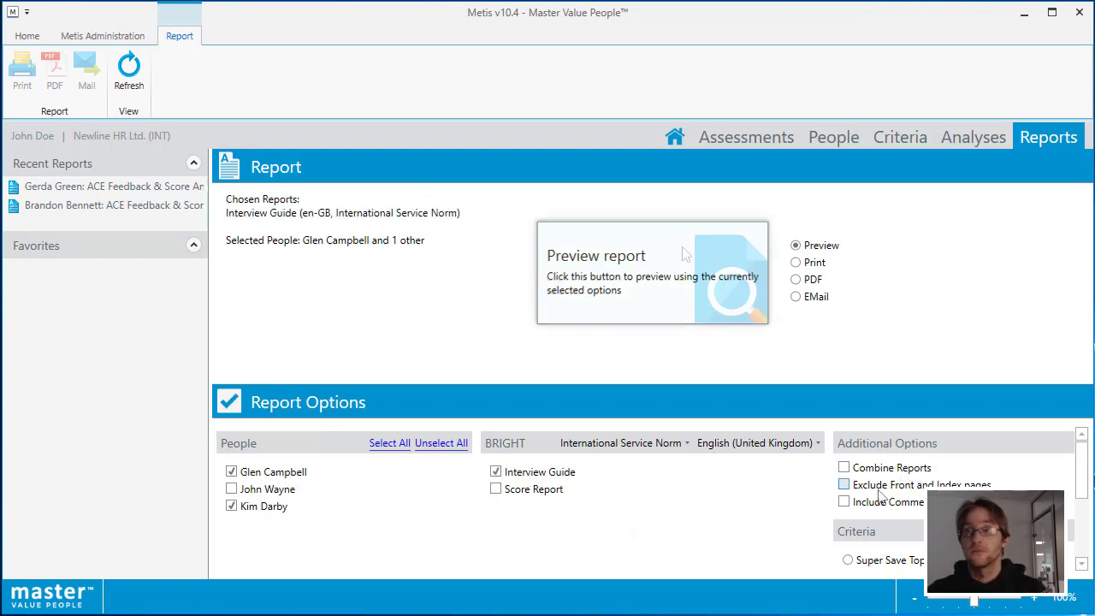